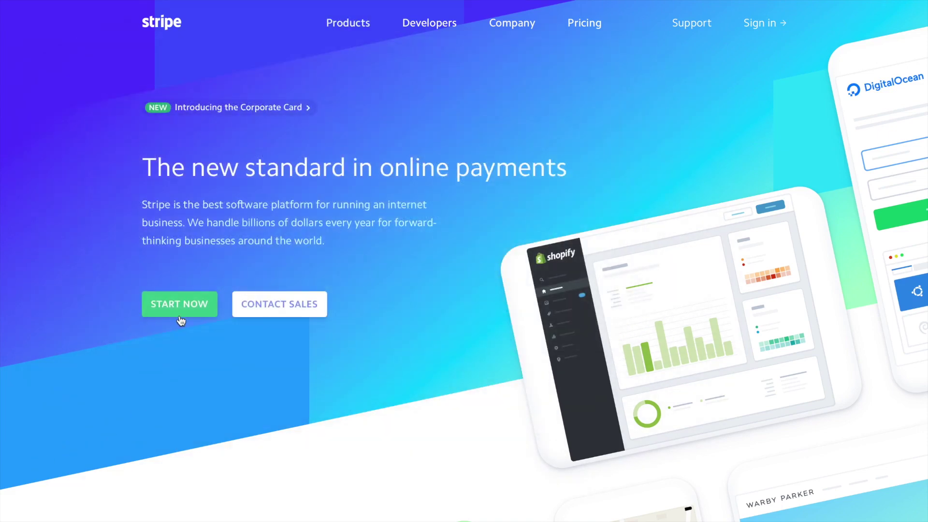
# - Sign up for Stripe with an email, full name and confirmed password
pyautogui.click(180, 309)
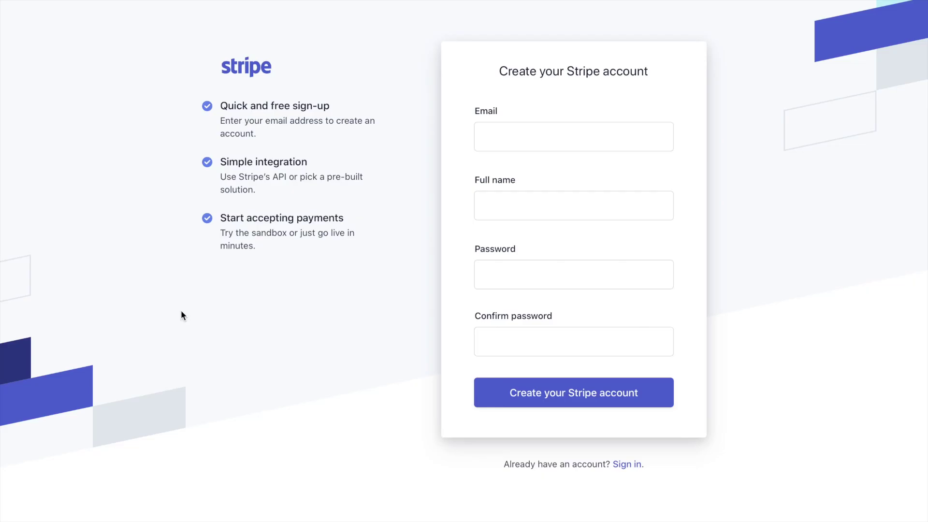
pyautogui.click(563, 146)
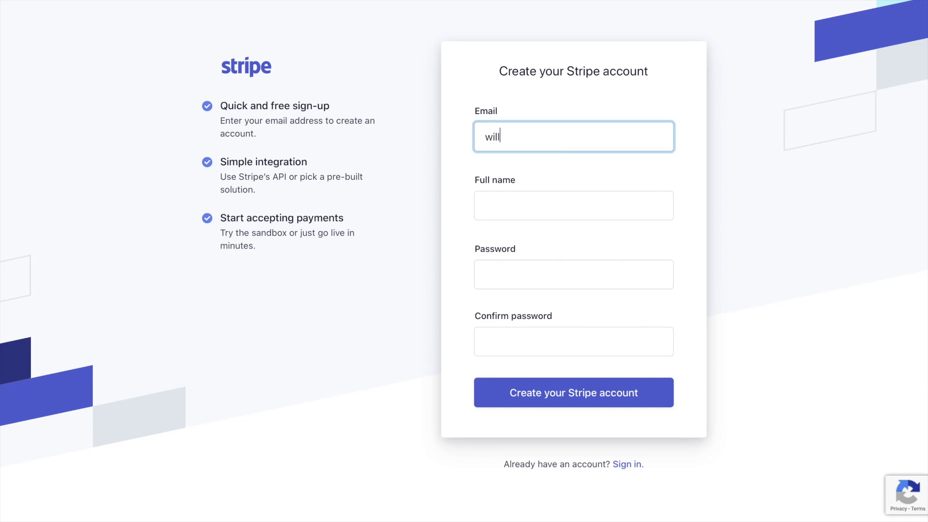
pyautogui.press('Tab')
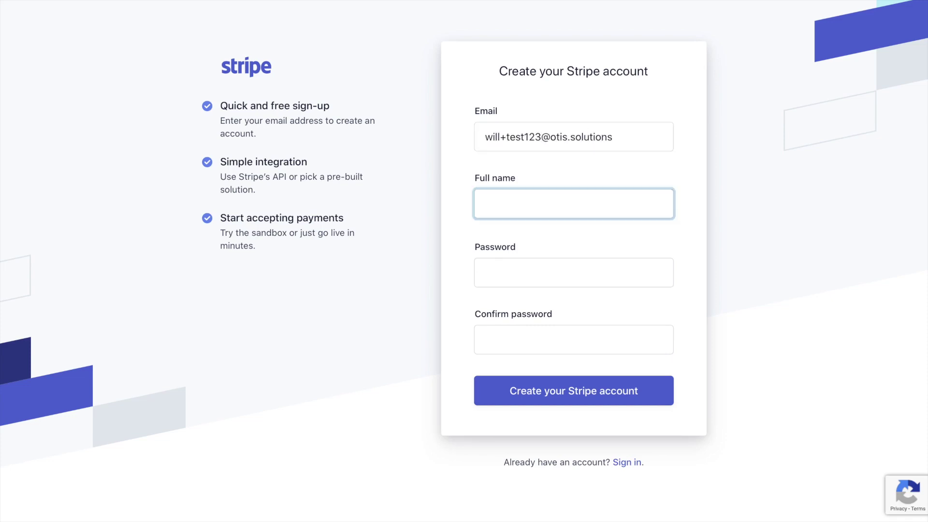
pyautogui.press('Tab')
pyautogui.click(528, 203)
pyautogui.click(513, 271)
pyautogui.write('*****')
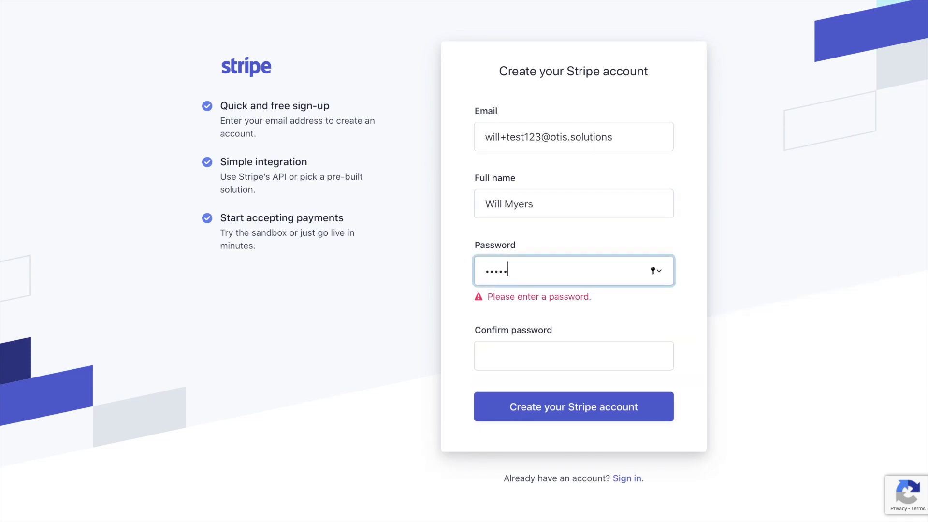
pyautogui.press('Tab')
pyautogui.write('***********')
pyautogui.click(570, 394)
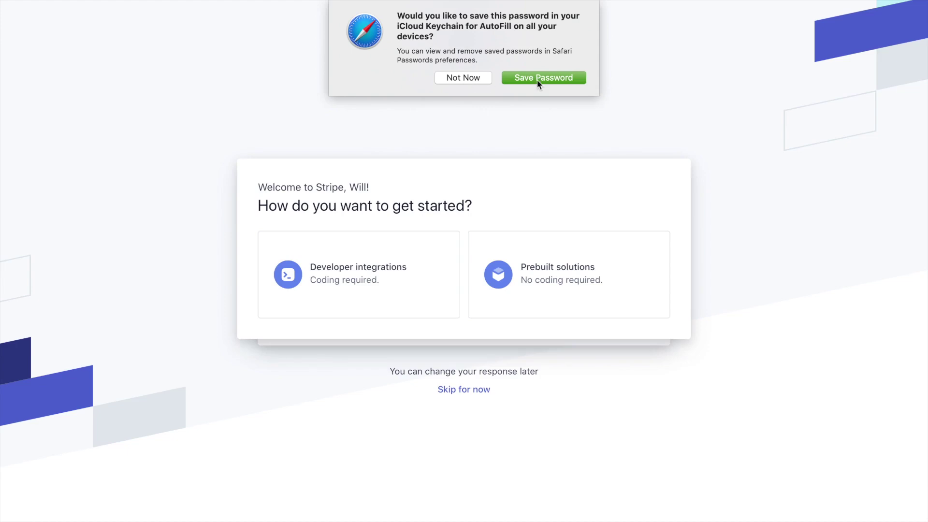
# - Decline saving the password, skip the getting-started question and expand account activation
pyautogui.click(460, 78)
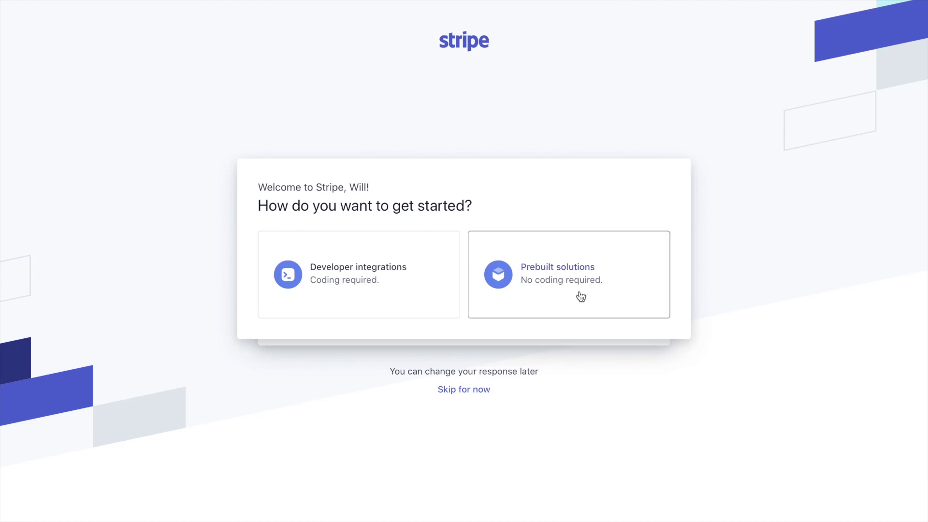
pyautogui.click(464, 390)
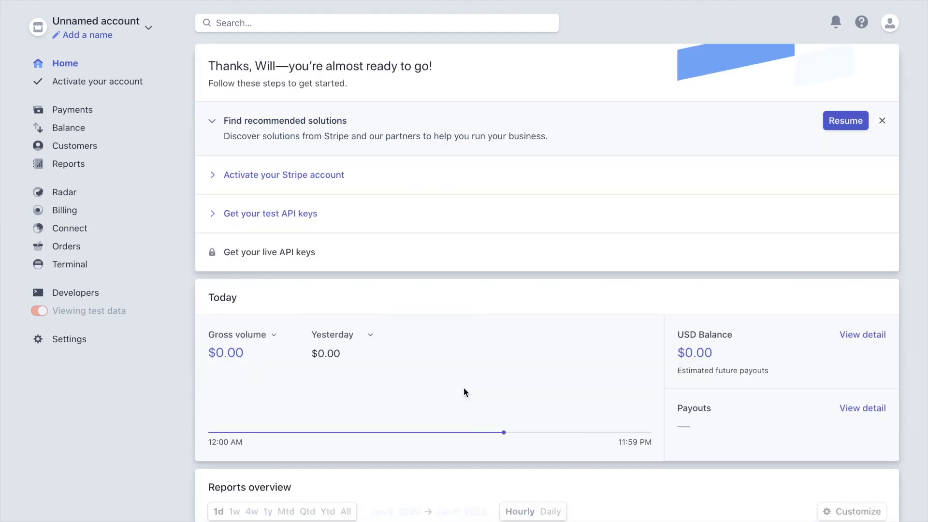
pyautogui.click(215, 176)
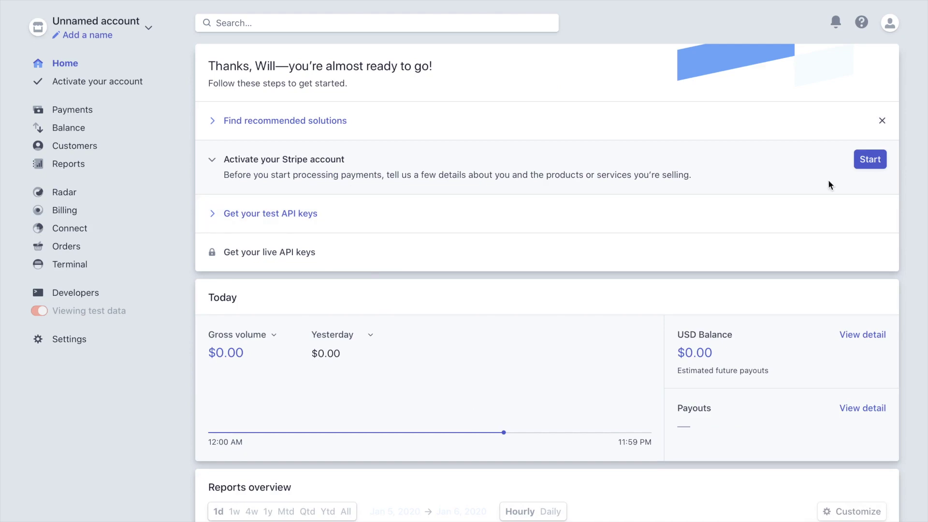
# - Start account activation, then open Stripe's confirmation email in the mail app
pyautogui.click(865, 169)
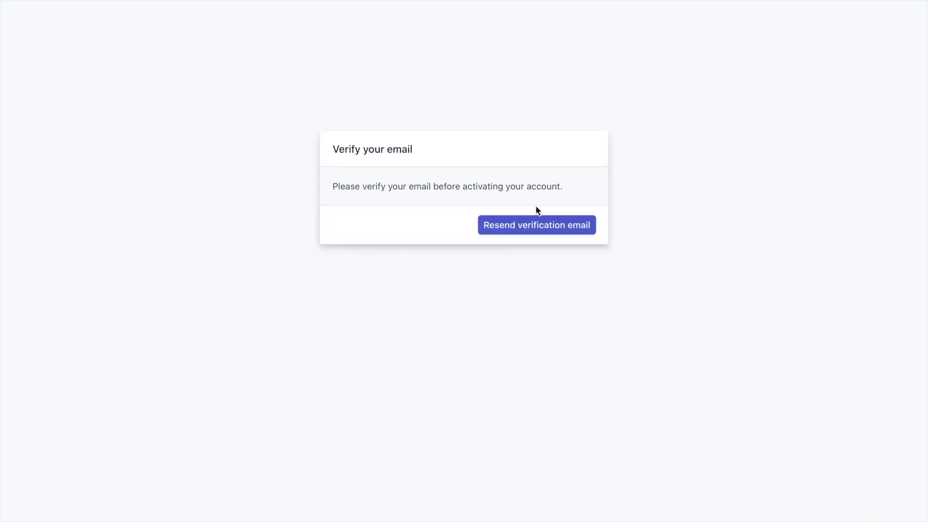
pyautogui.hotkey('ctrl', 'Left')
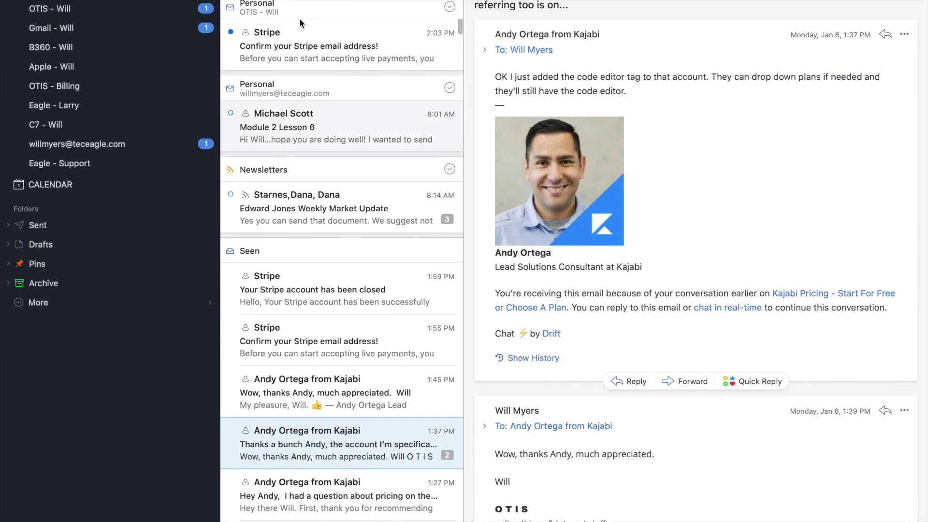
pyautogui.click(297, 47)
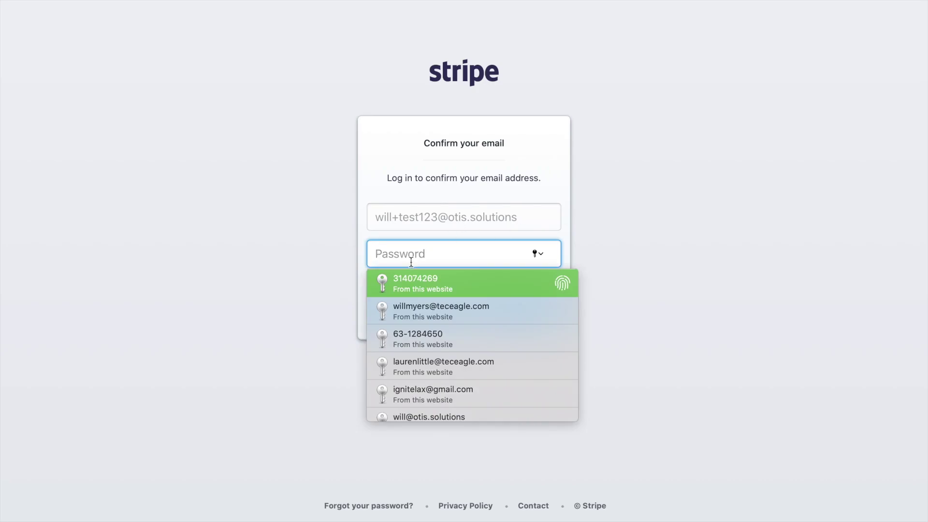
pyautogui.write('•••••••')
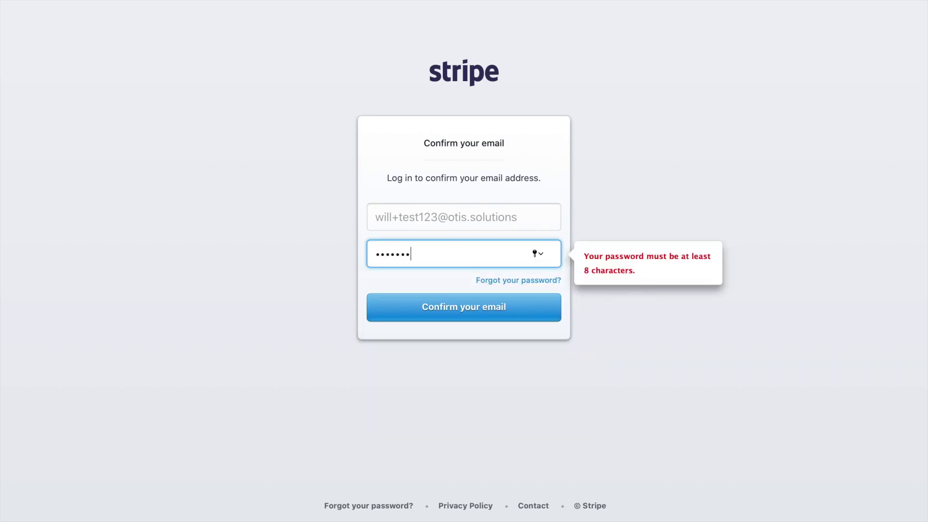
pyautogui.write('••••')
# - Sign in, pass the traffic-light reCAPTCHA, and decline saving the password
pyautogui.click(414, 310)
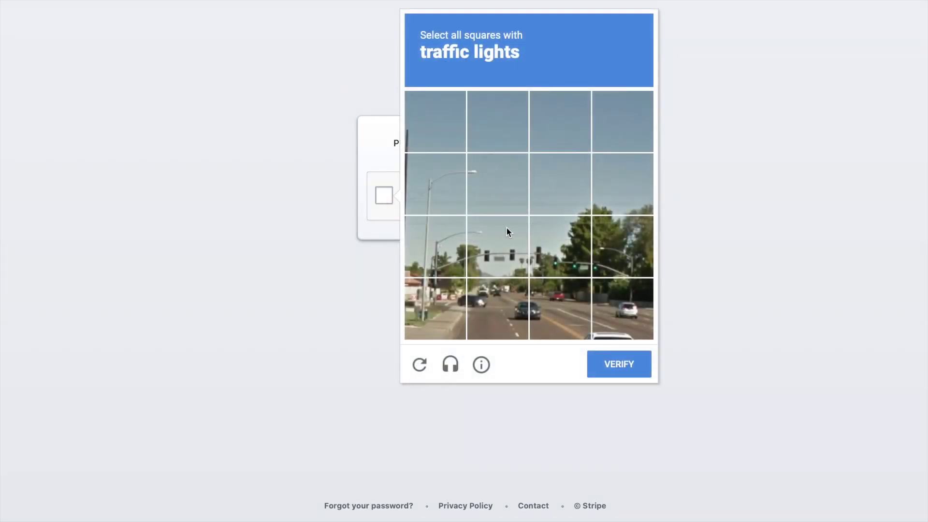
pyautogui.click(498, 250)
pyautogui.click(559, 250)
pyautogui.click(617, 254)
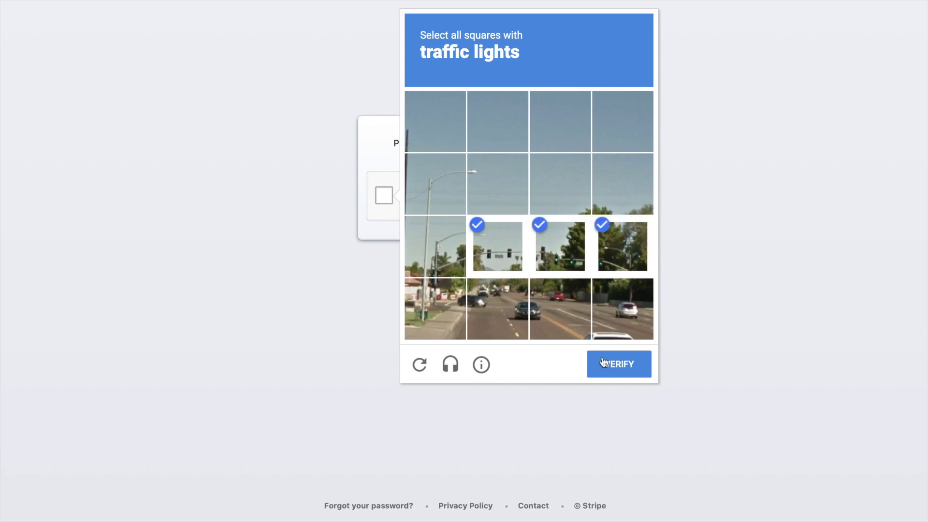
pyautogui.click(605, 363)
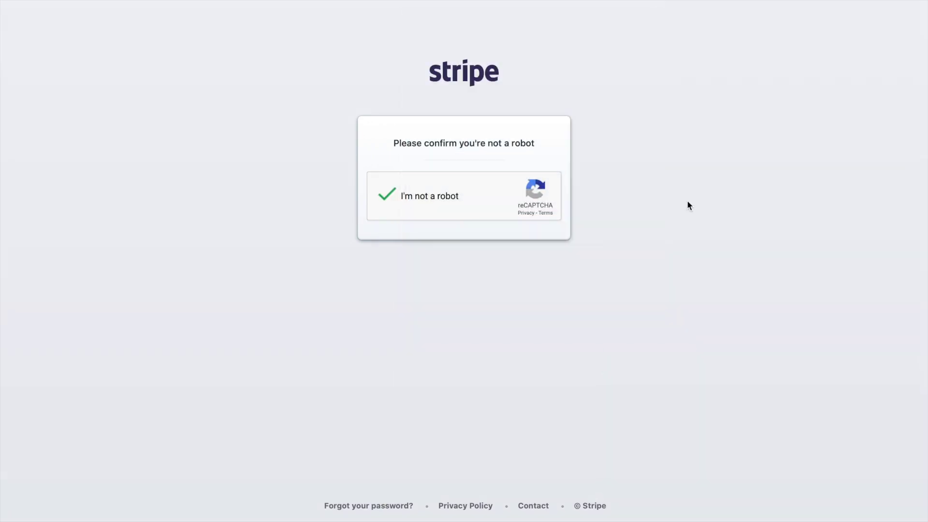
pyautogui.click(461, 85)
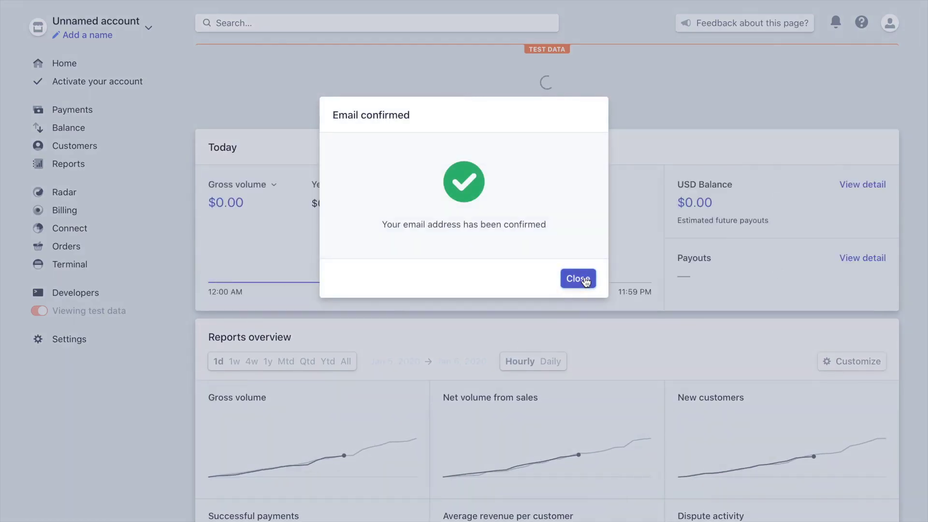
# - Close the Email confirmed notice
pyautogui.click(585, 280)
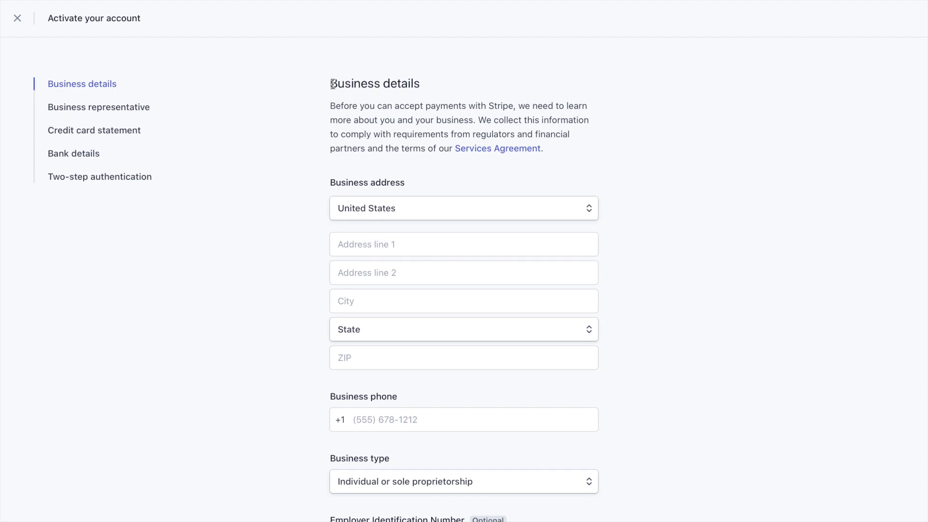
pyautogui.scroll(-3, 712, 225)
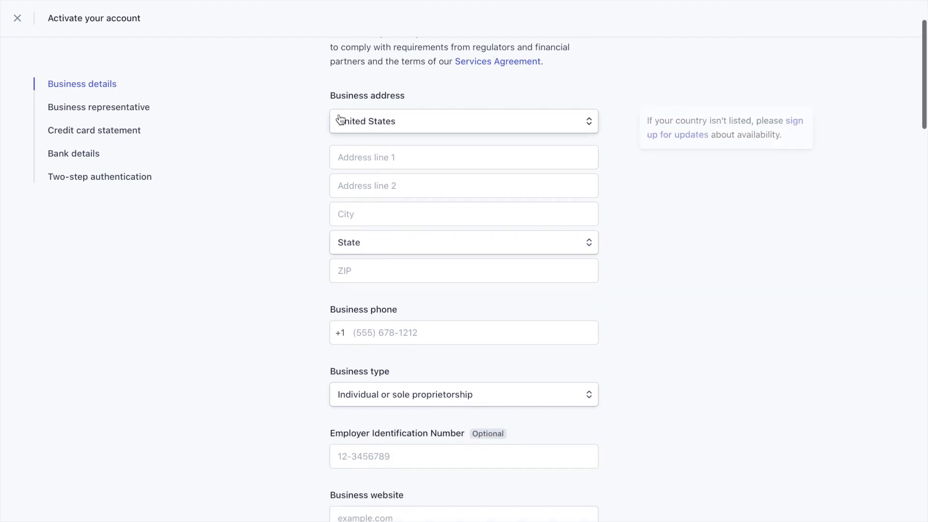
pyautogui.scroll(-5, 349, 330)
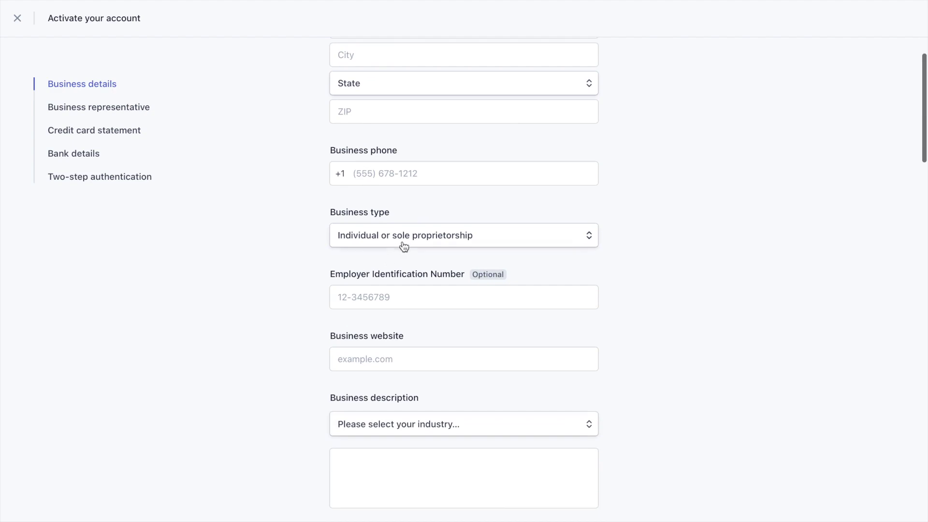
pyautogui.click(402, 297)
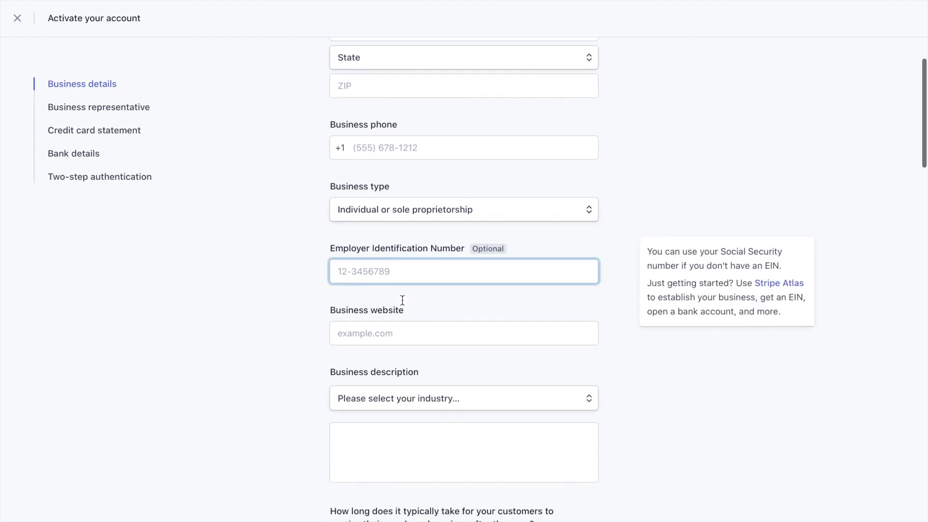
pyautogui.scroll(-2, 402, 304)
pyautogui.scroll(-3, 297, 403)
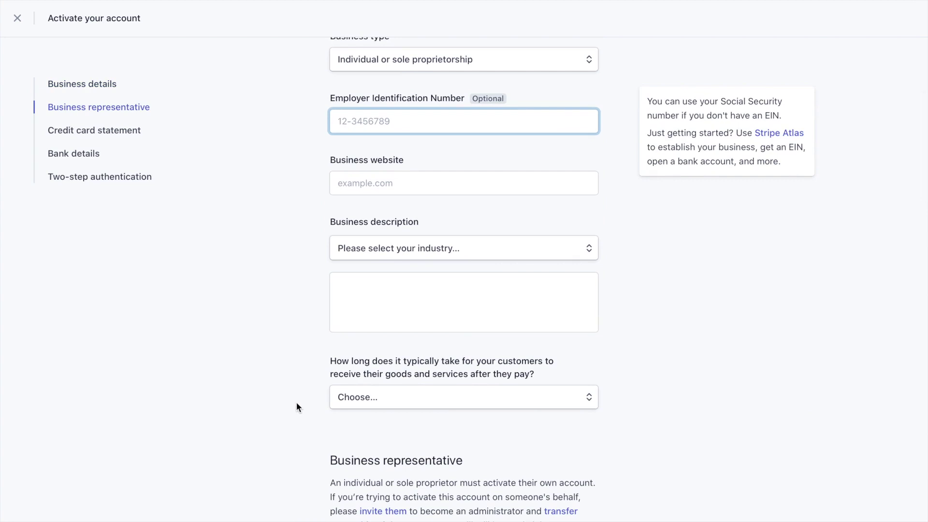
pyautogui.scroll(-4, 297, 406)
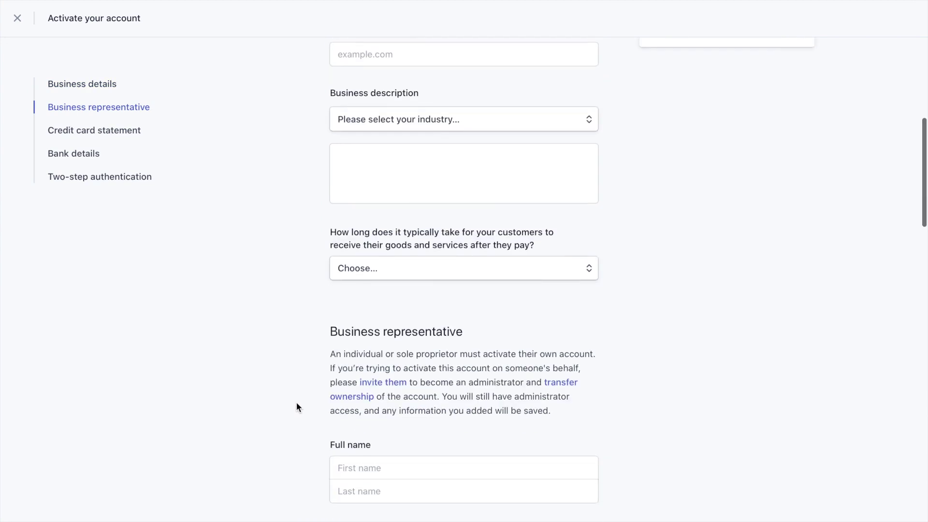
pyautogui.scroll(-7, 296, 407)
pyautogui.scroll(-3, 296, 407)
pyautogui.scroll(-5, 297, 403)
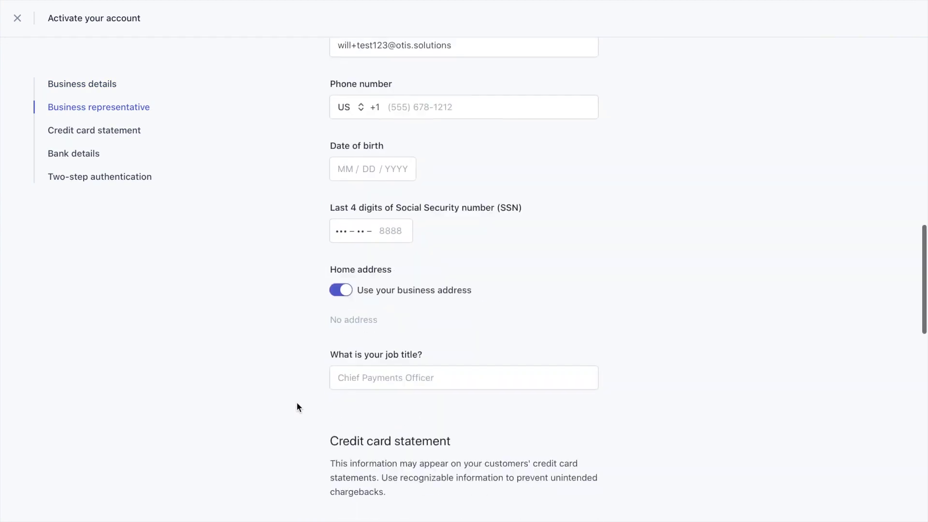
pyautogui.scroll(-7, 296, 403)
pyautogui.scroll(-2, 297, 403)
pyautogui.scroll(-2, 296, 407)
pyautogui.scroll(-6, 297, 407)
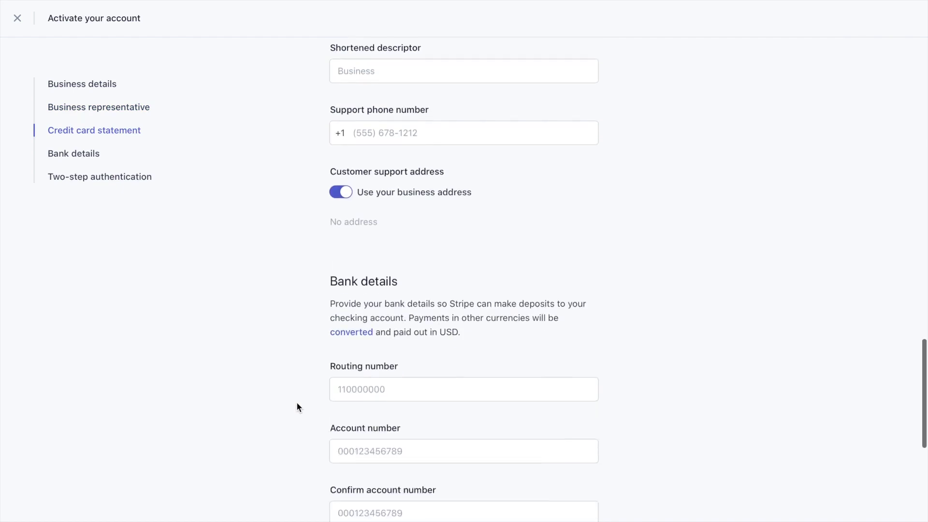
pyautogui.scroll(-3, 297, 407)
pyautogui.scroll(-7, 296, 407)
pyautogui.scroll(-1, 297, 407)
pyautogui.scroll(2, 296, 407)
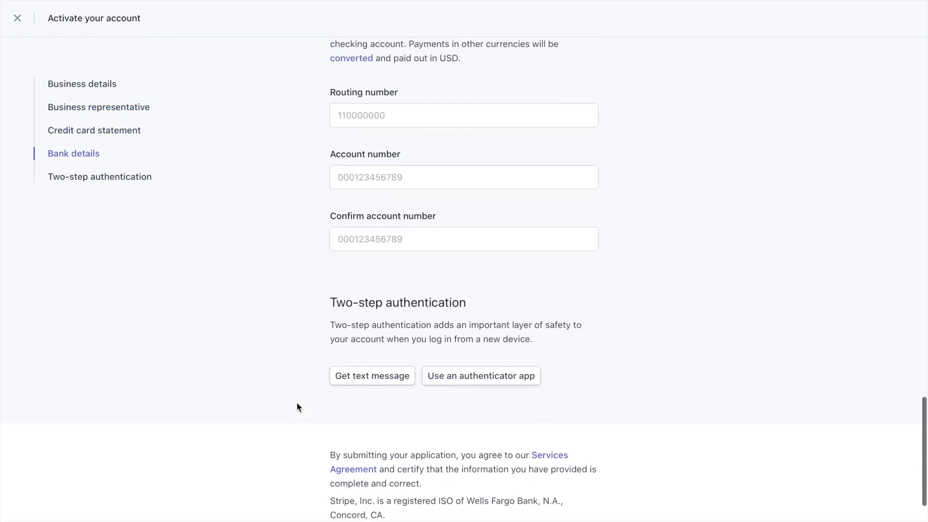
pyautogui.scroll(3, 296, 407)
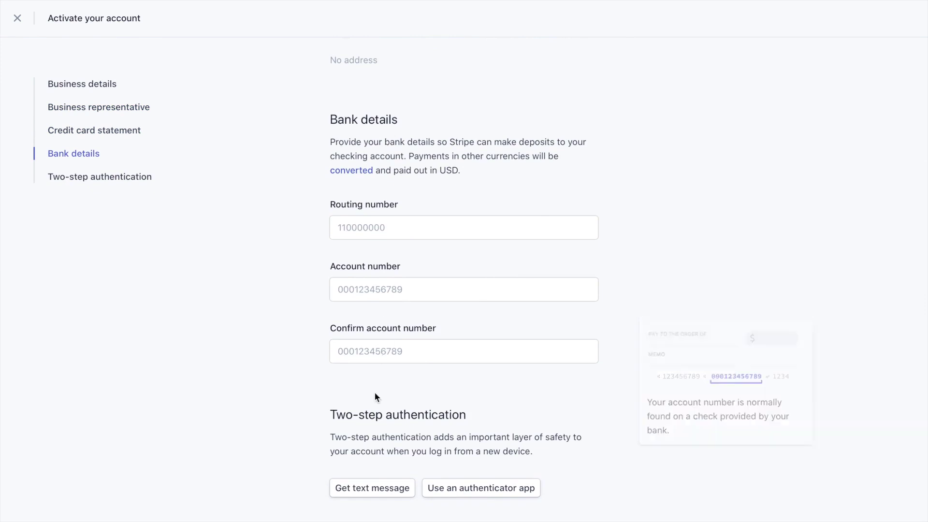
pyautogui.scroll(-5, 271, 306)
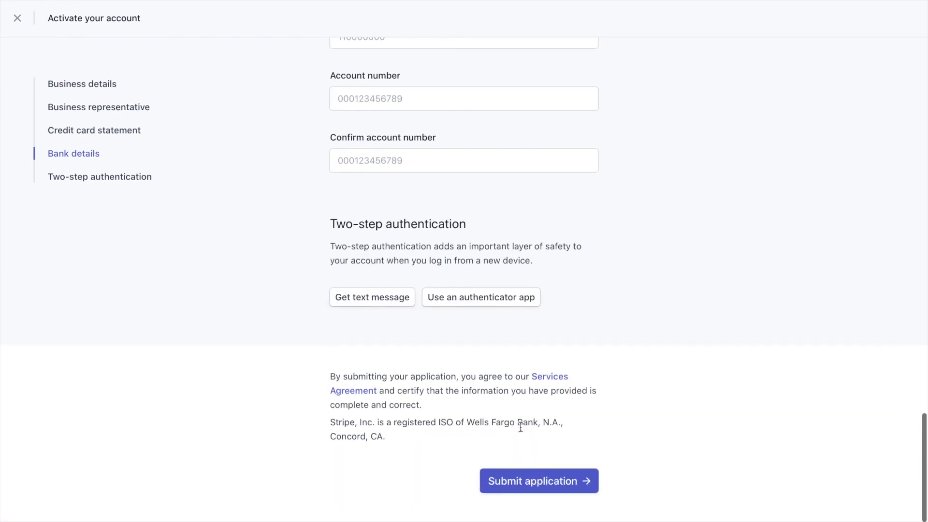
pyautogui.scroll(10, 519, 426)
pyautogui.scroll(10, 520, 426)
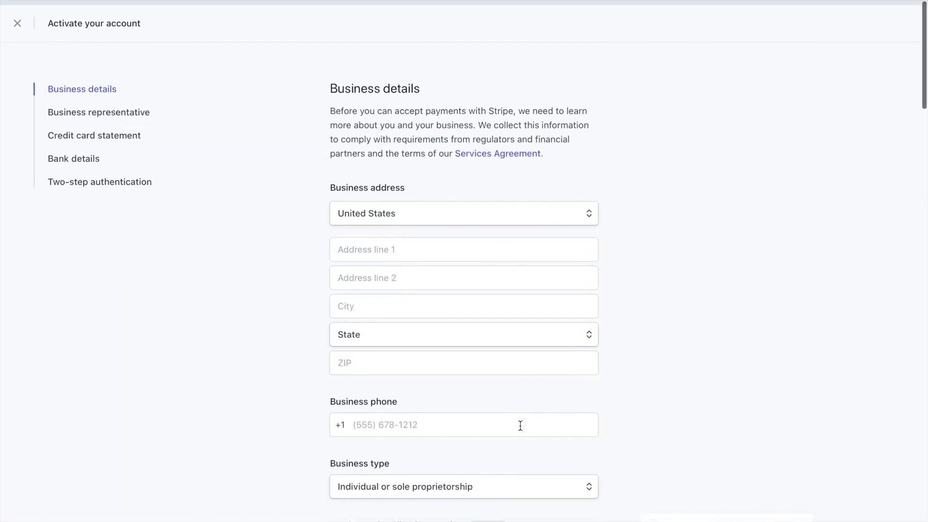